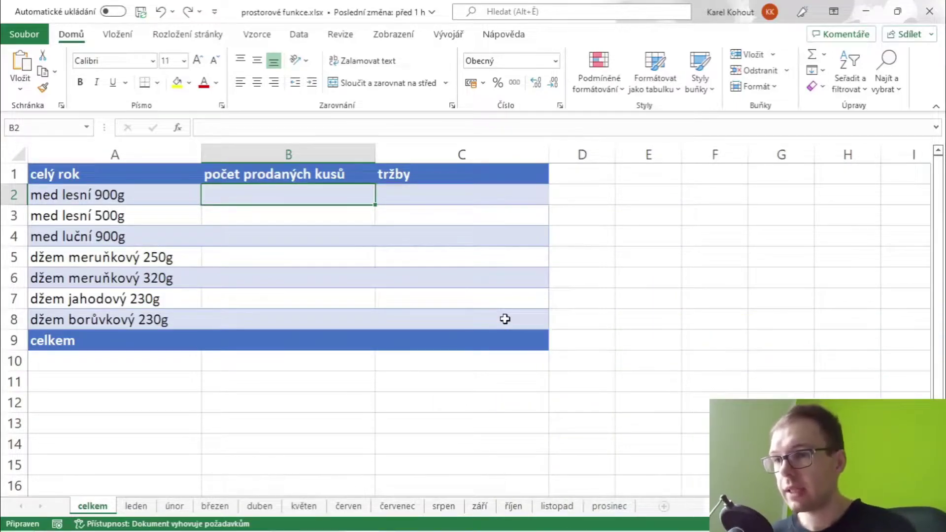
Look through the leden to červen sales sheets, then return to the celkem sheet
click(138, 506)
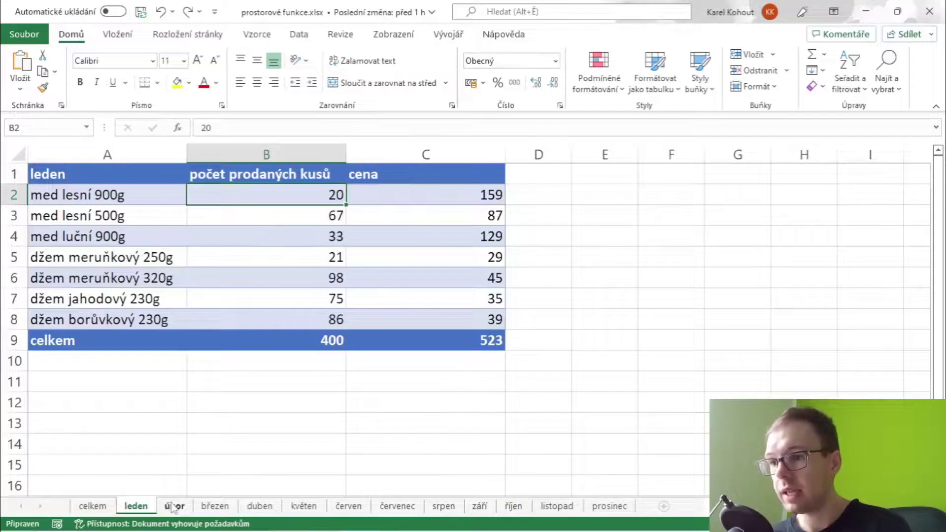
click(174, 506)
click(215, 506)
click(253, 508)
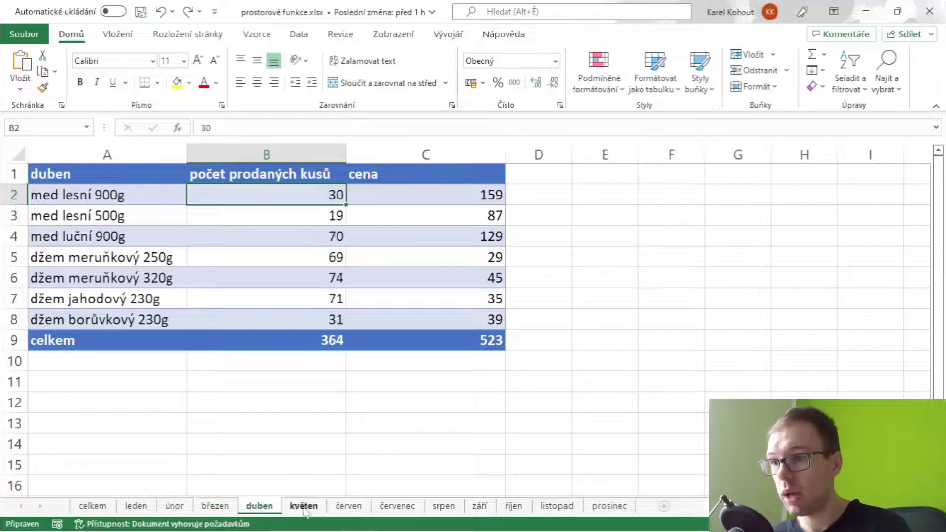
click(306, 511)
click(345, 507)
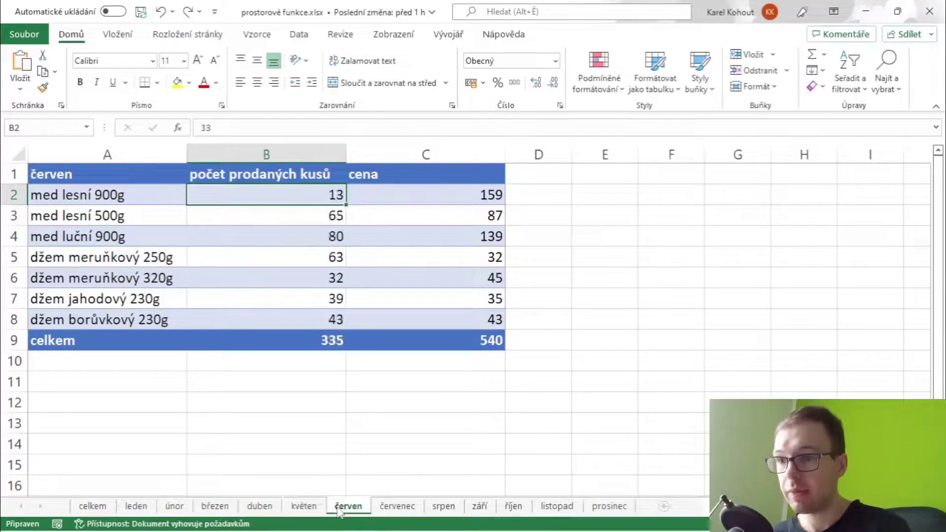
click(136, 508)
click(174, 508)
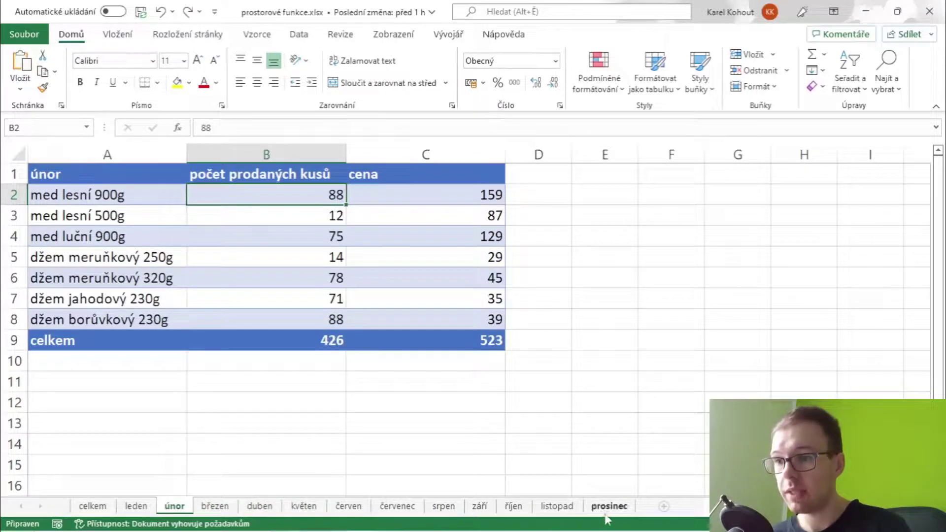
click(92, 508)
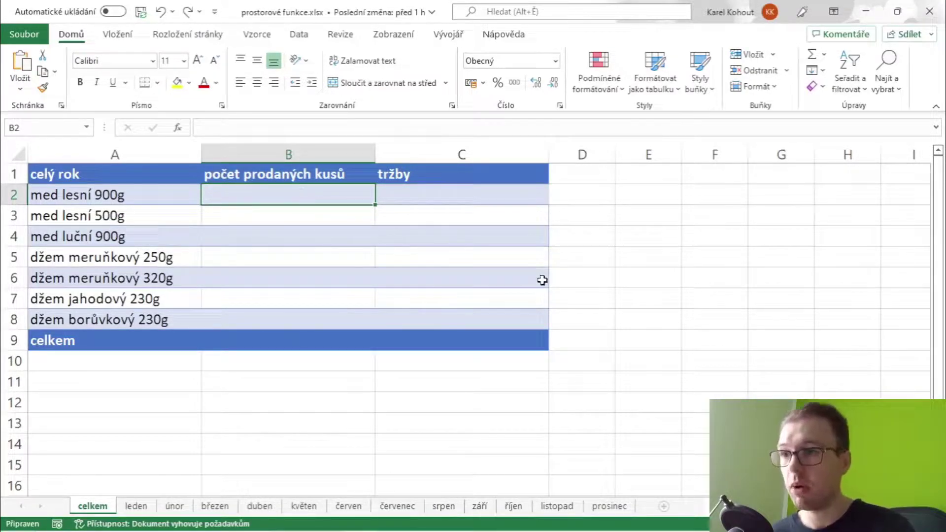
Enter =leden!B2+únor!B2+březen!B2+duben!B2 in celkem B2, giving 220
text(=)
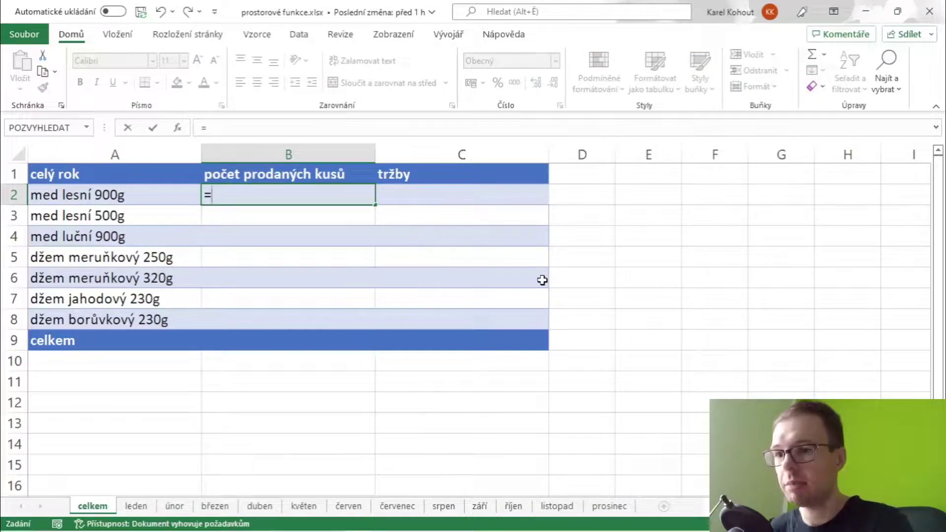
text(leden)
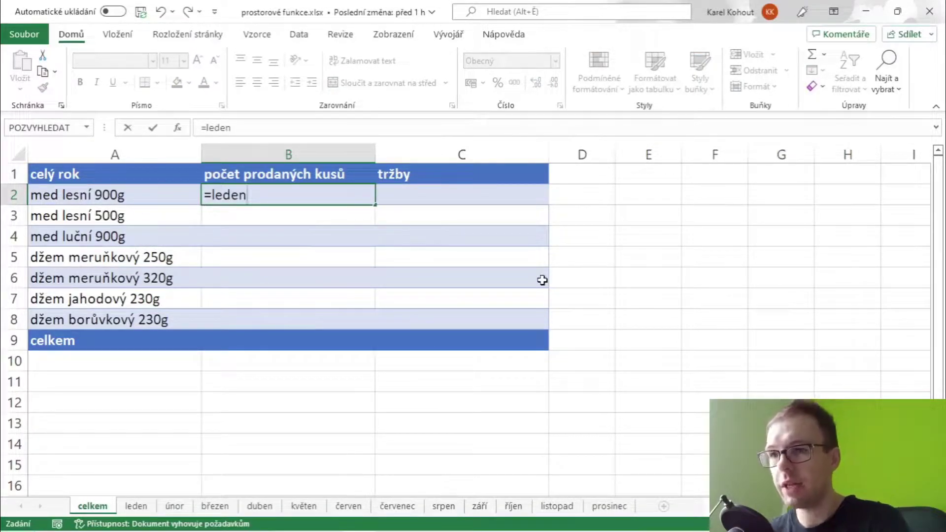
text(!)
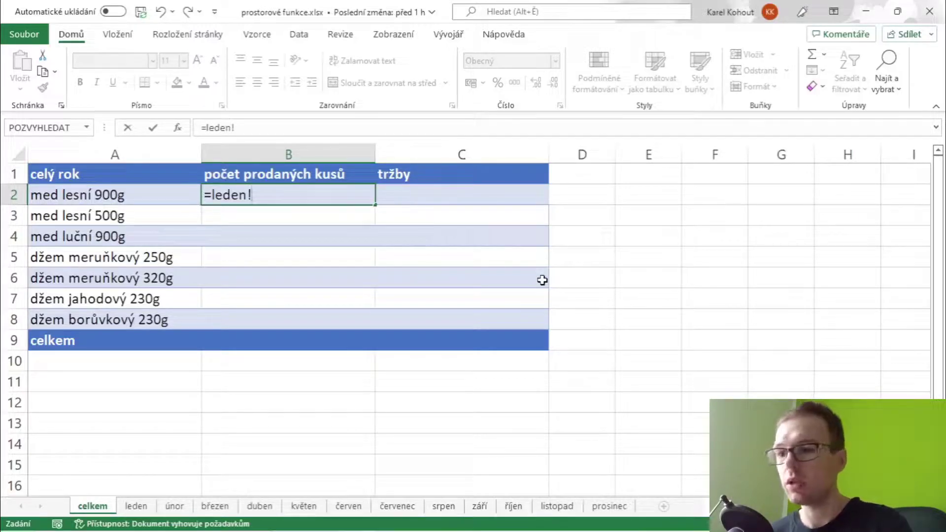
text(b2+)
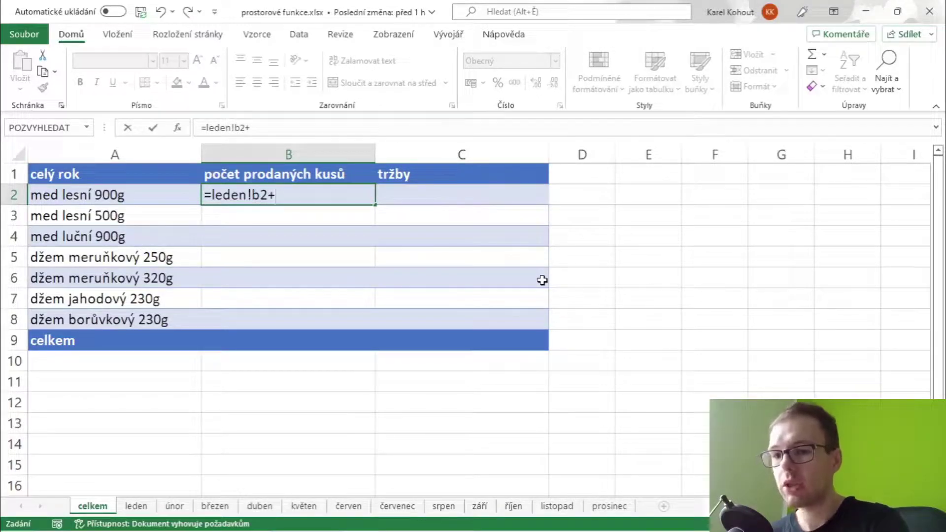
text(únor)
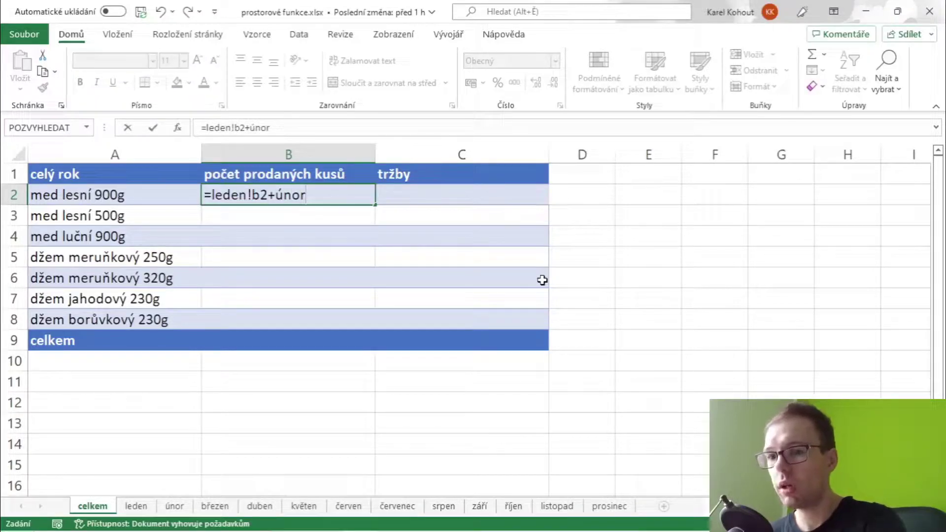
text(!b2+)
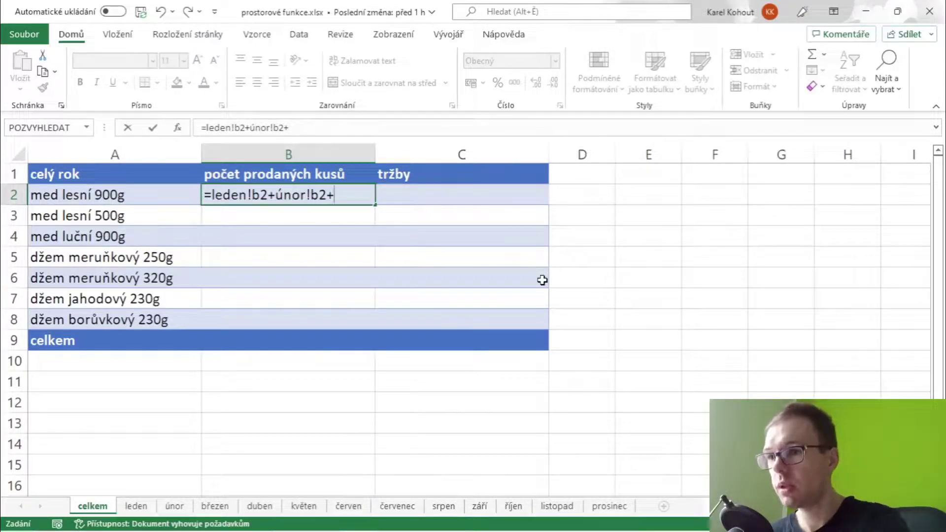
click(217, 504)
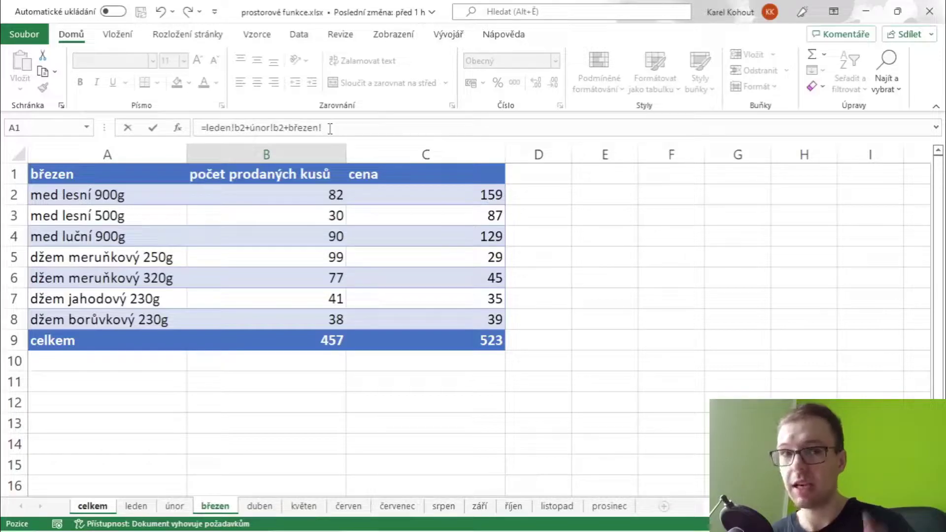
click(304, 194)
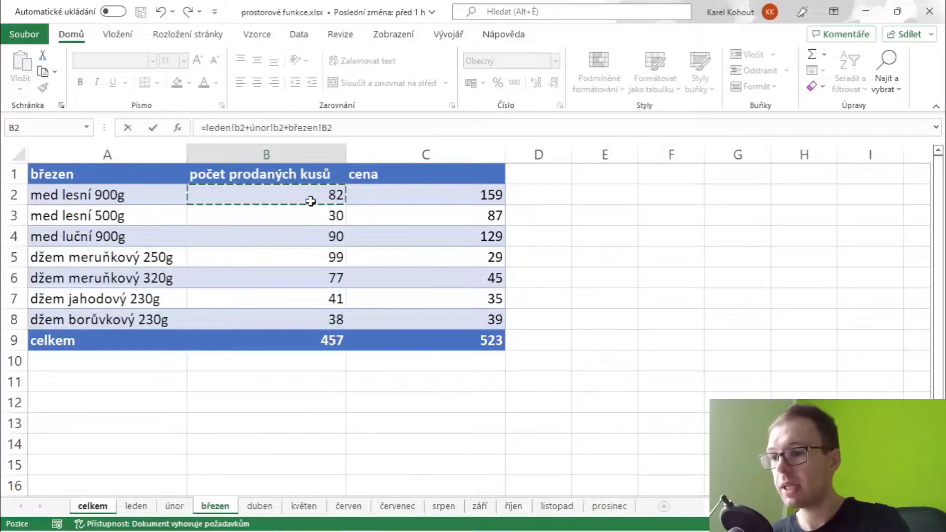
click(260, 506)
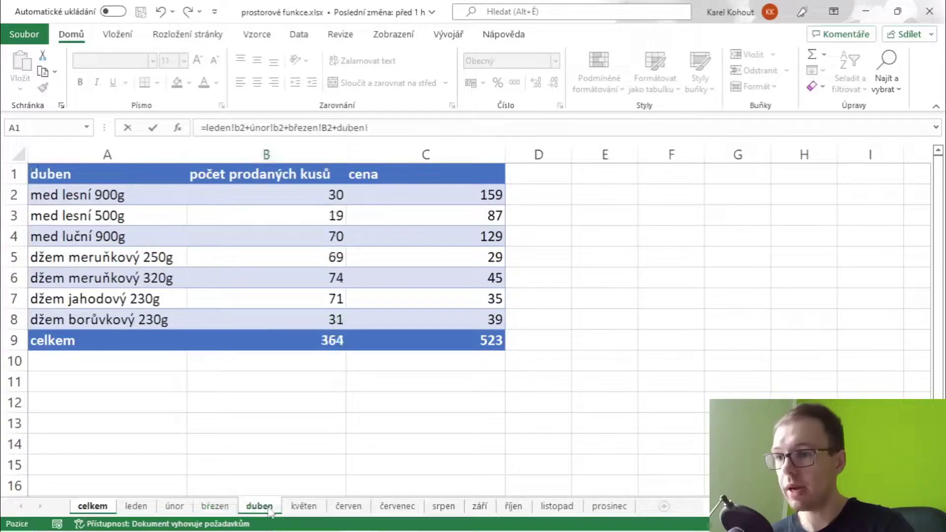
click(279, 195)
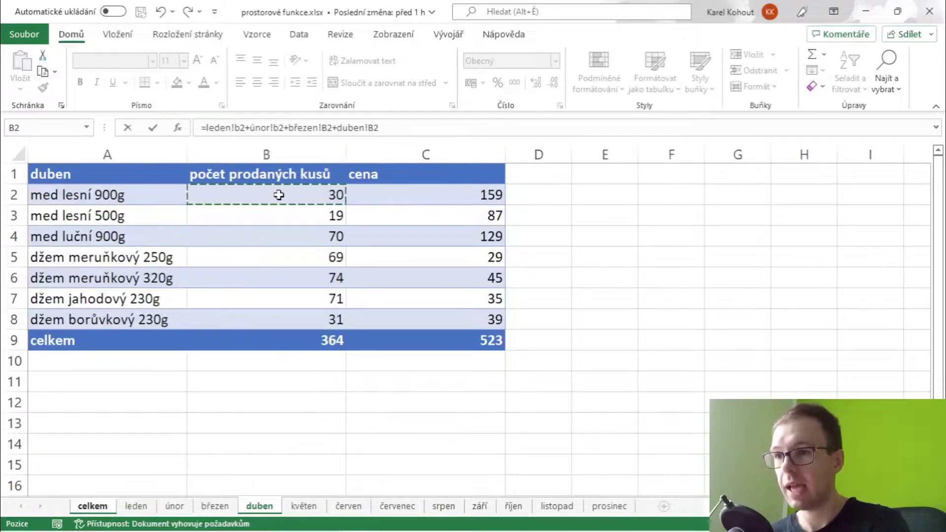
key(Return)
click(279, 195)
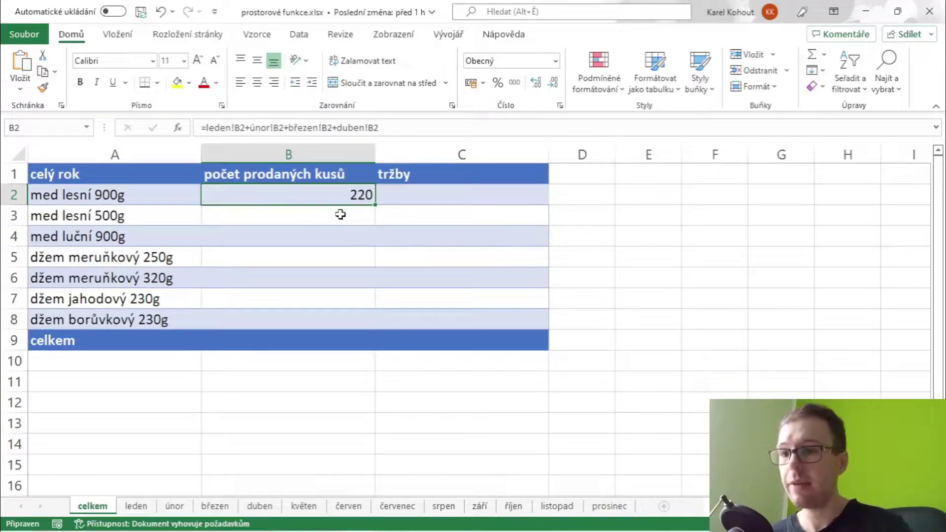
Delete the leden-to-duben sum formula from celkem B2
key(Delete)
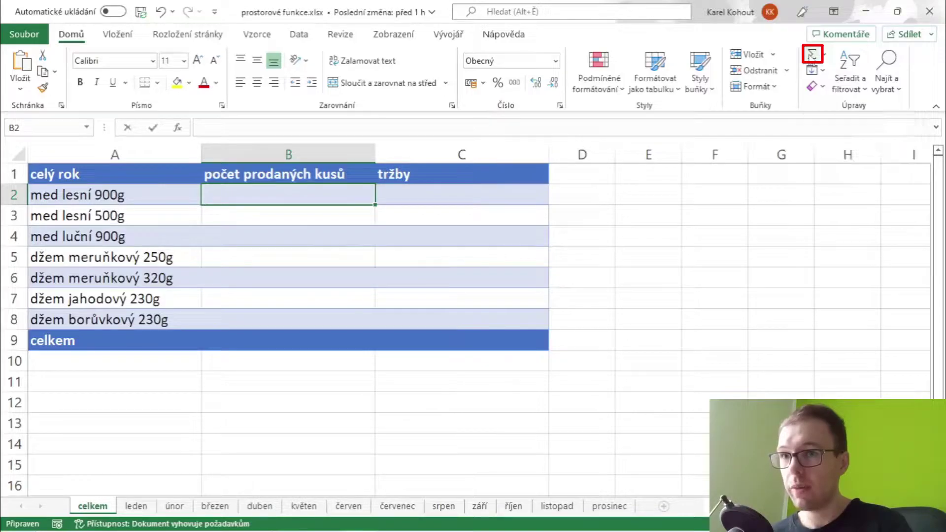
Start =SUMA(leden!b2) in B2 with AutoSum, briefly adding :b8 and then removing it
click(812, 55)
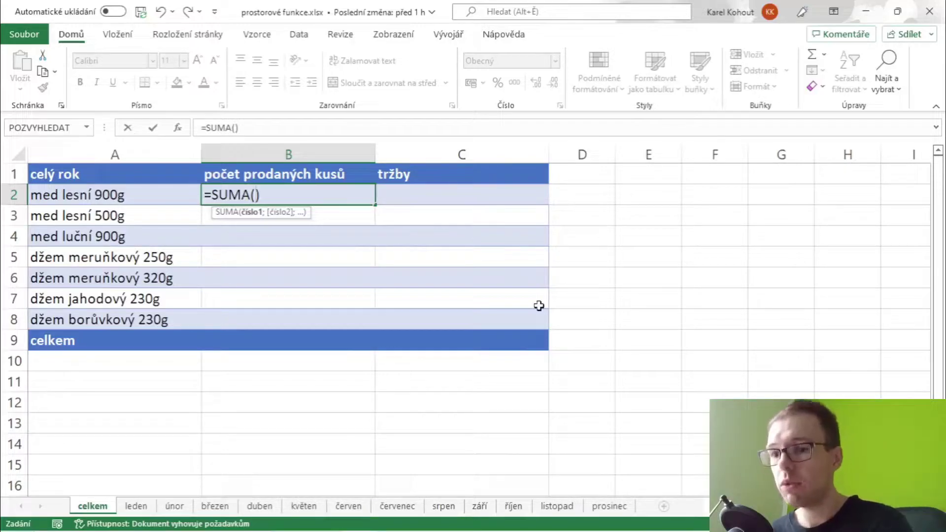
text(le)
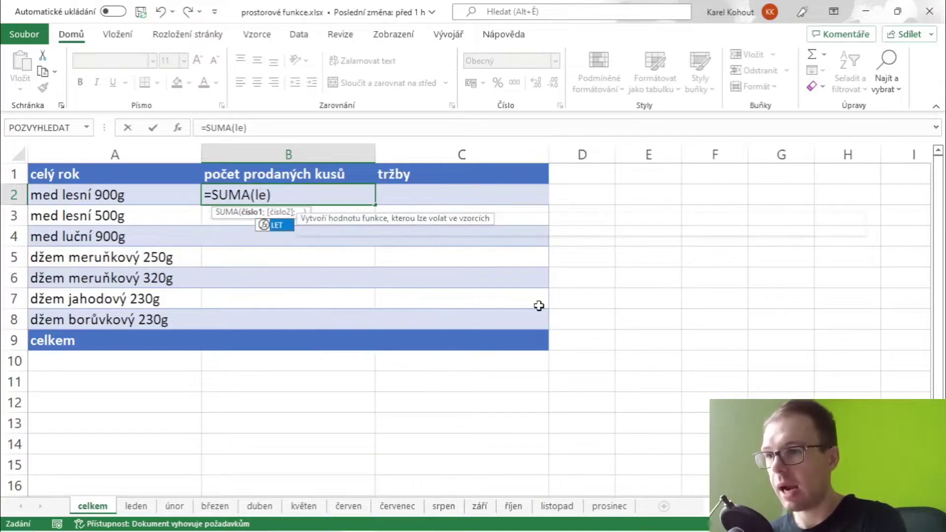
text(den!)
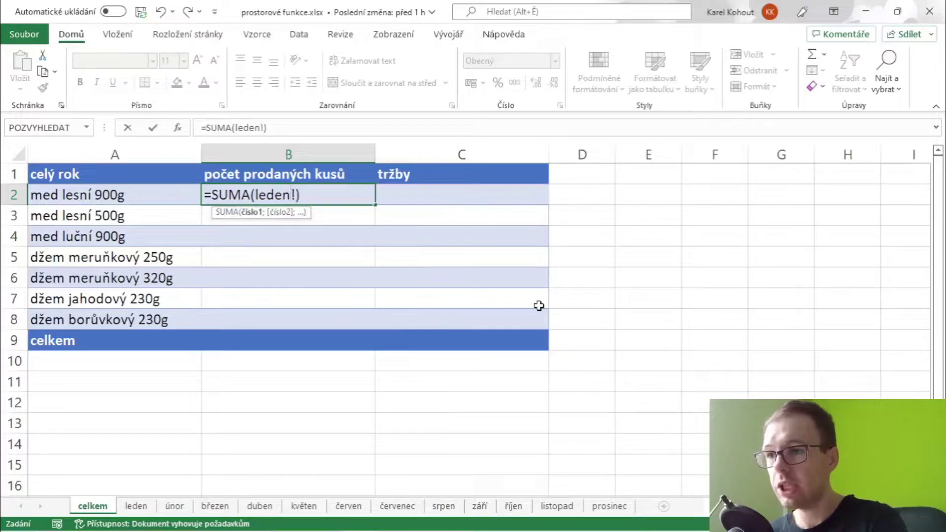
text(b)
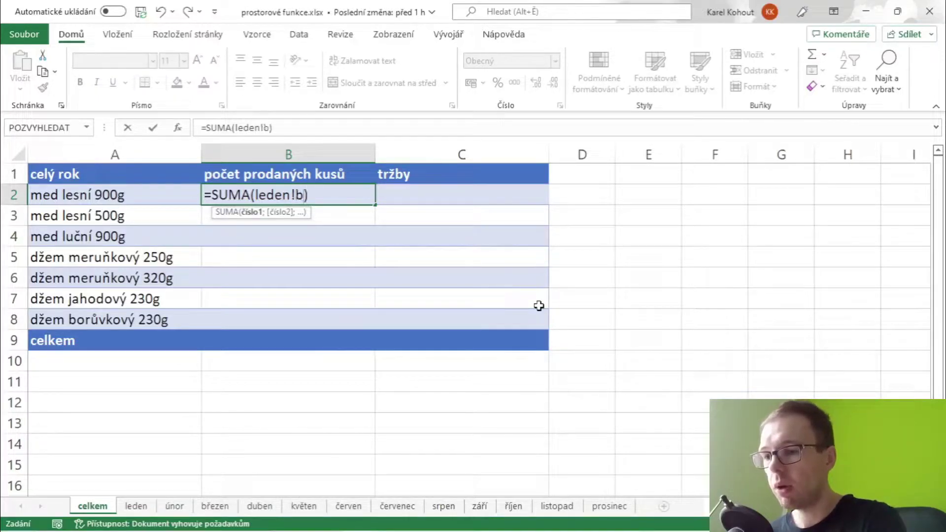
text(2)
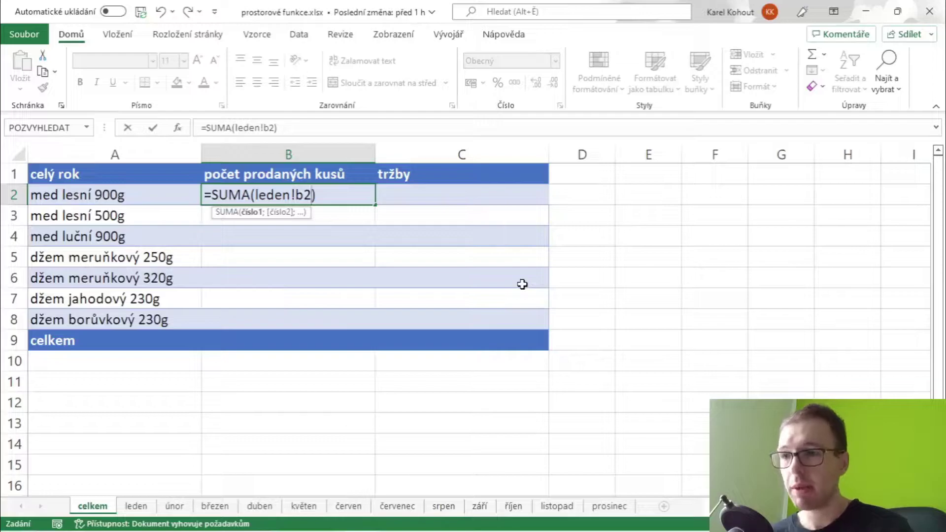
text(:b)
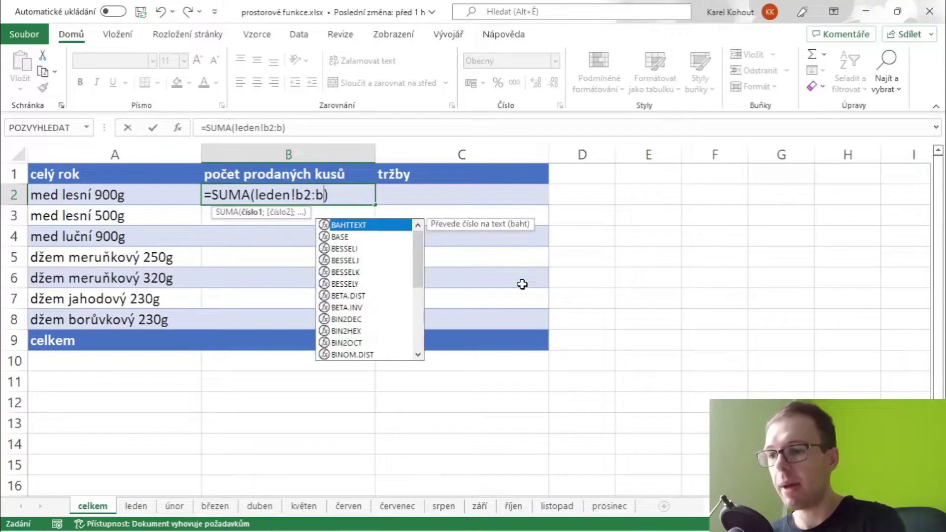
text(8)
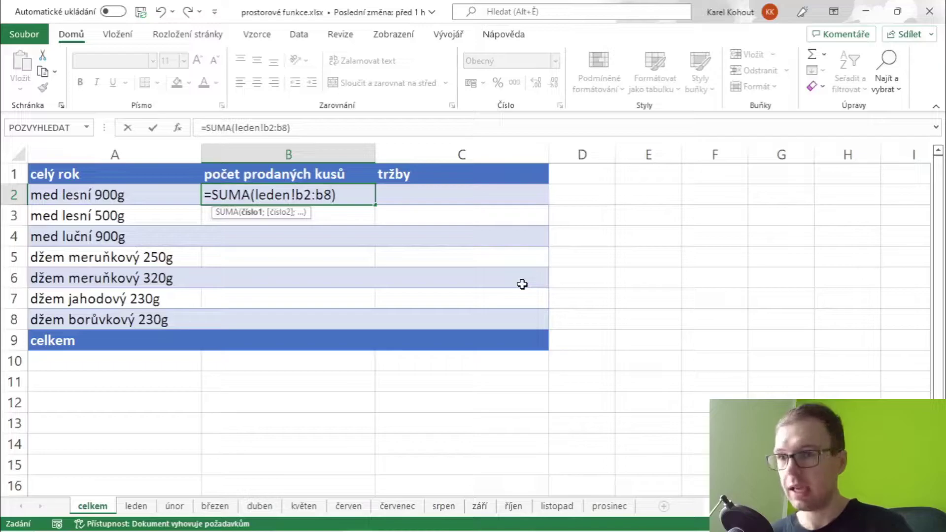
key(BackSpace)
key(BackSpace)
key(BackSpace)
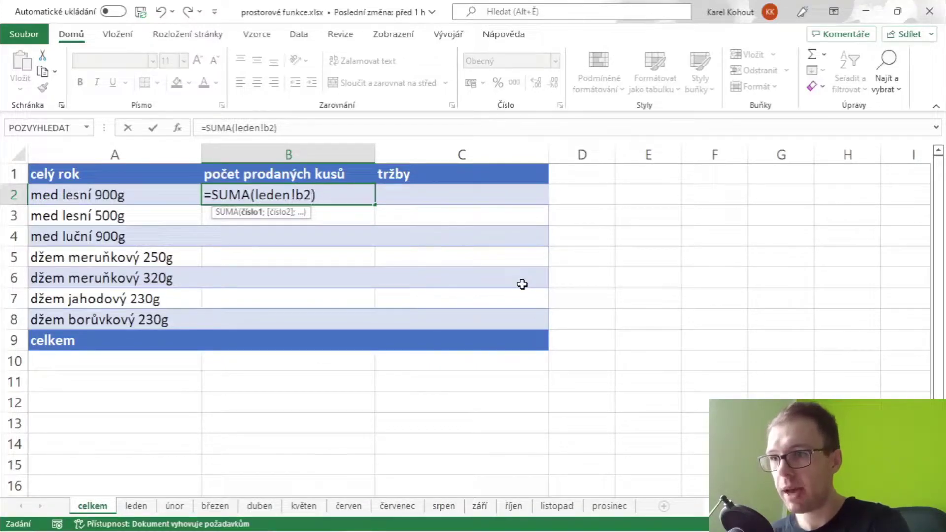
Insert :prosinec after leden to commit =SUMA(leden:prosinec!B2), totalling 599
click(293, 195)
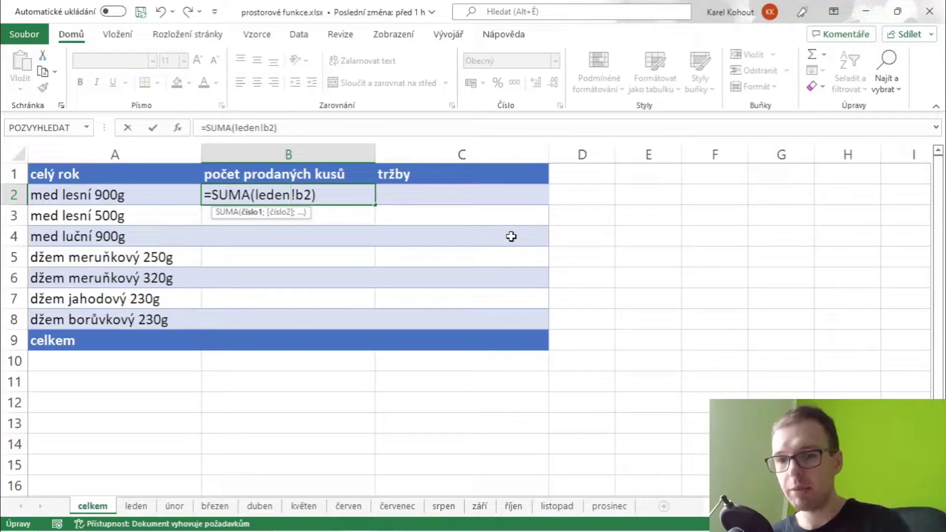
text(:)
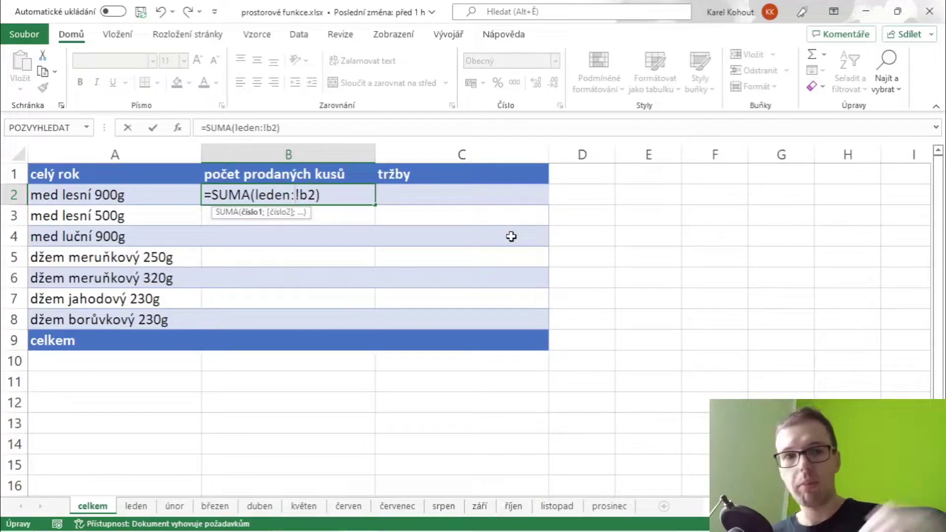
text(p)
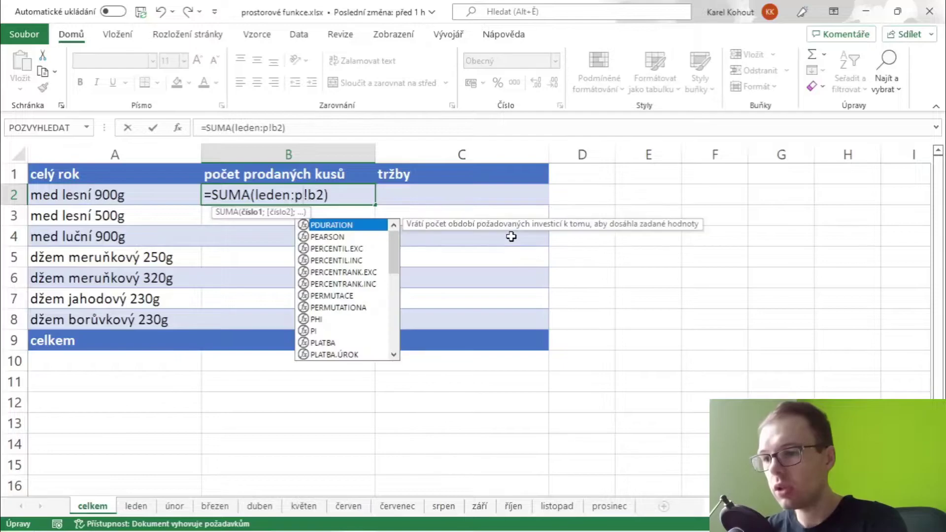
text(rosinec)
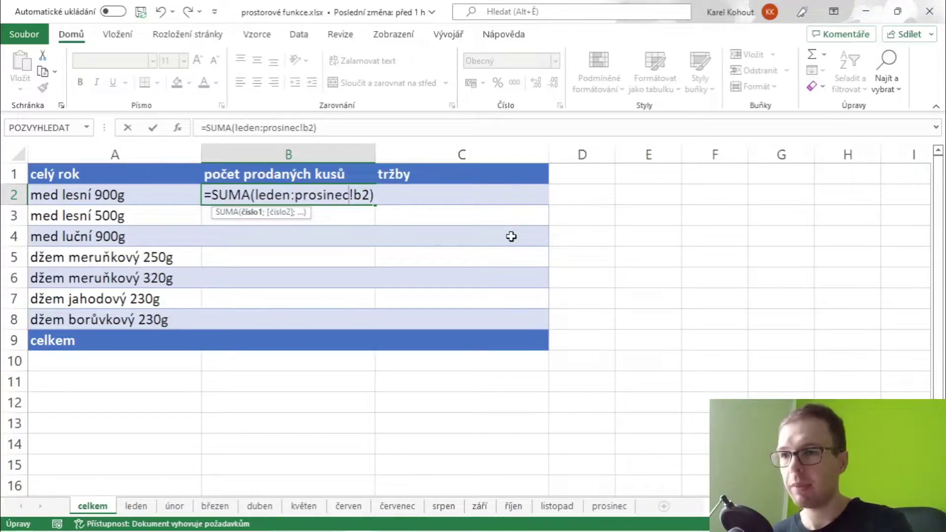
key(Return)
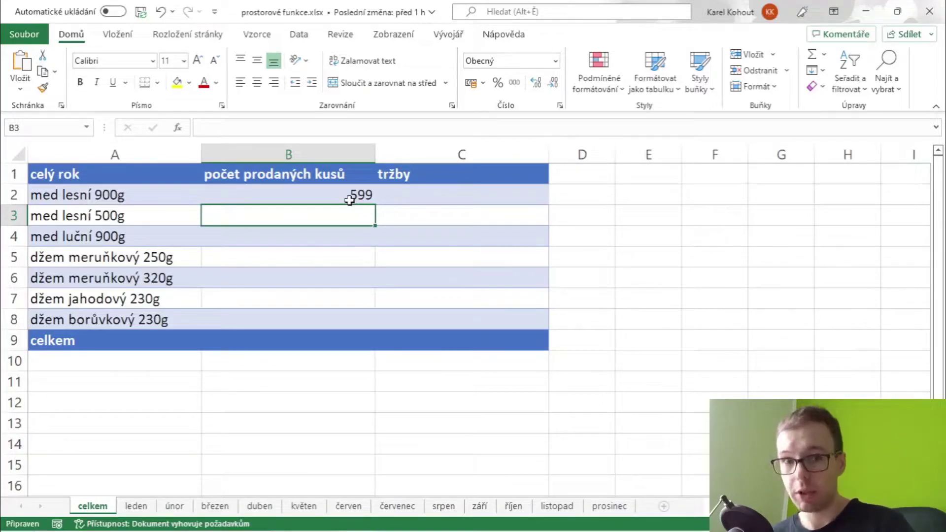
click(350, 199)
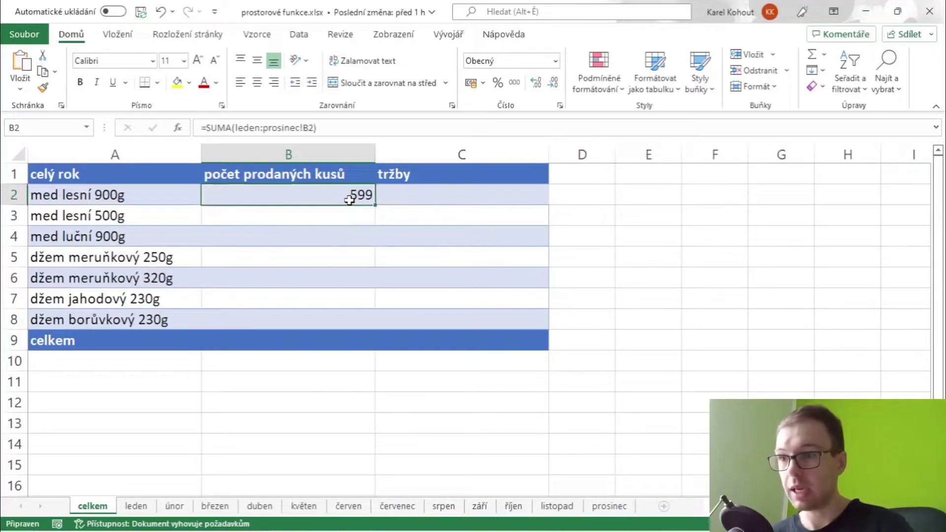
Rebuild B2 as SUMA of leden B2 Shift-extended through the prosinec sheet, showing 599
key(Delete)
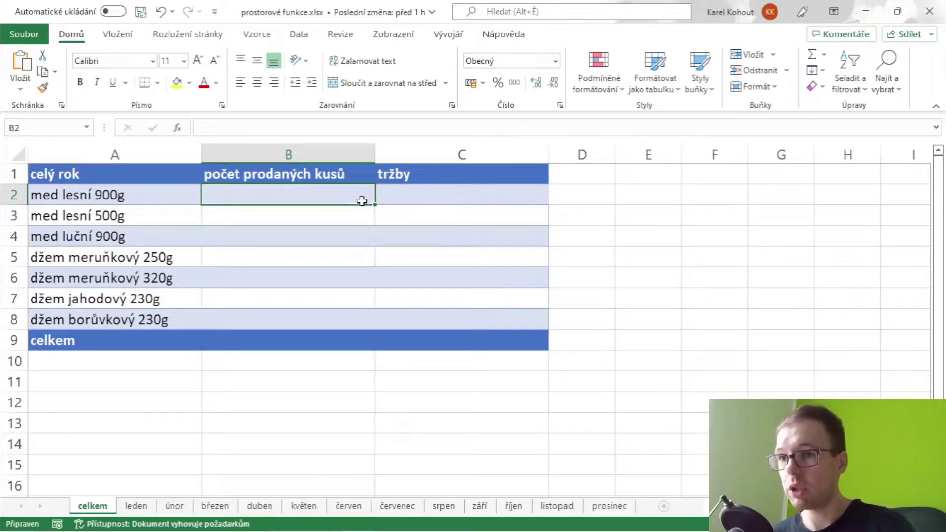
click(810, 56)
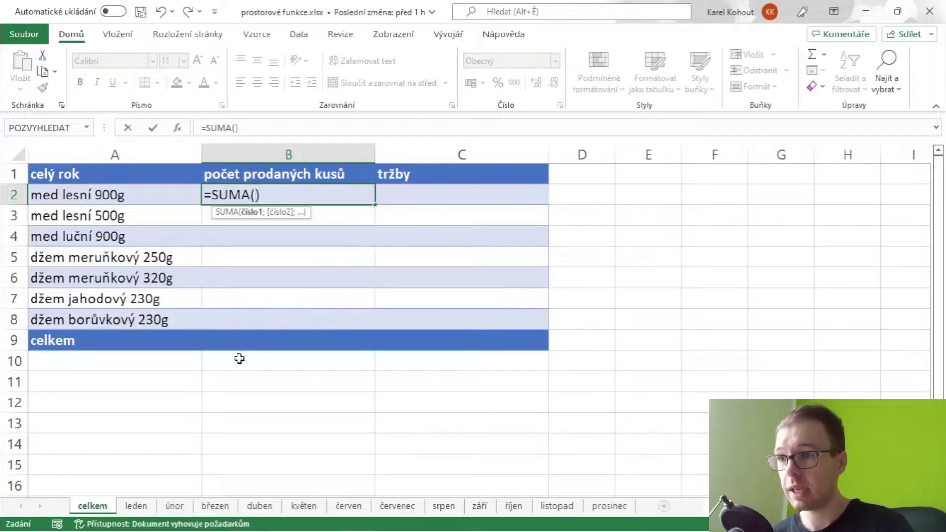
click(141, 506)
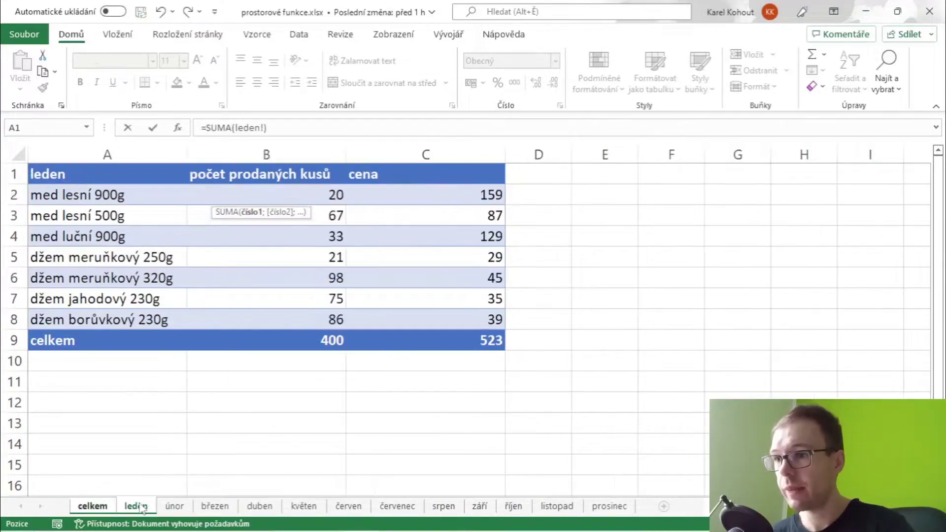
click(296, 197)
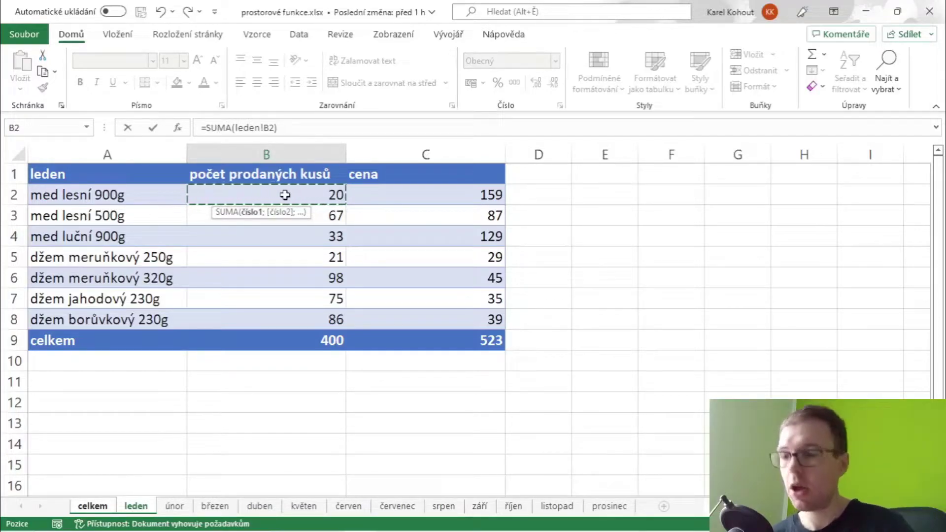
key(shift)
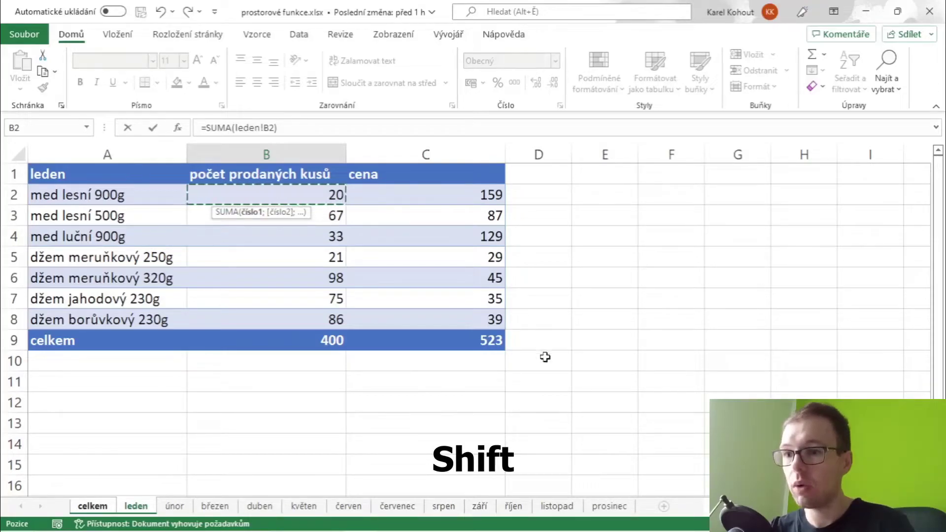
shift+click(611, 510)
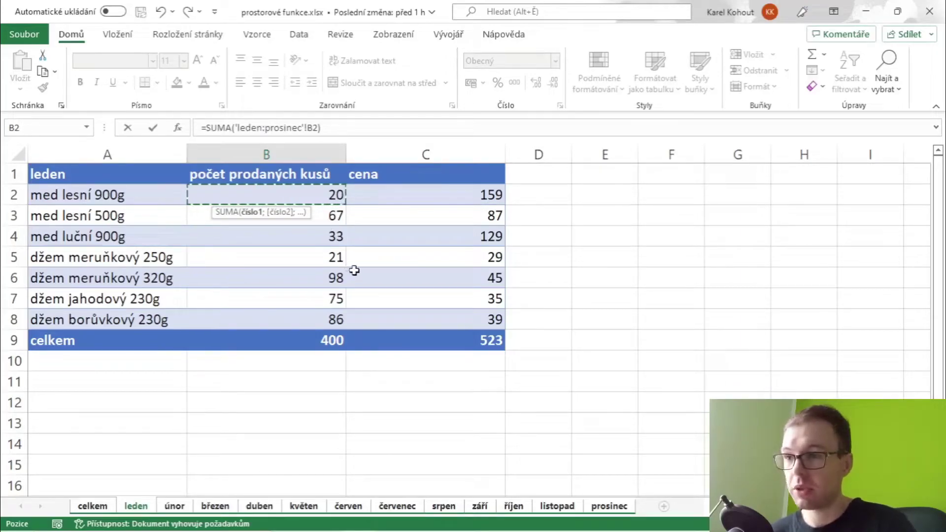
key(Return)
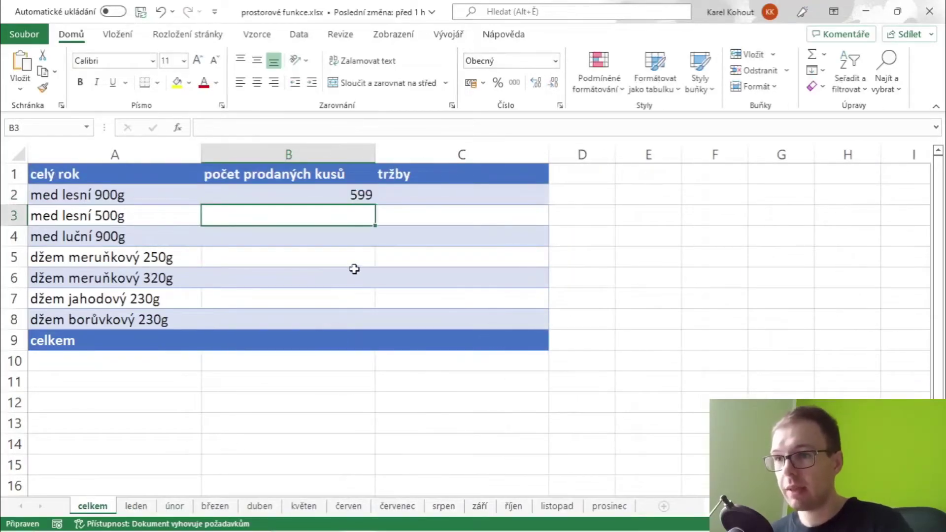
click(337, 194)
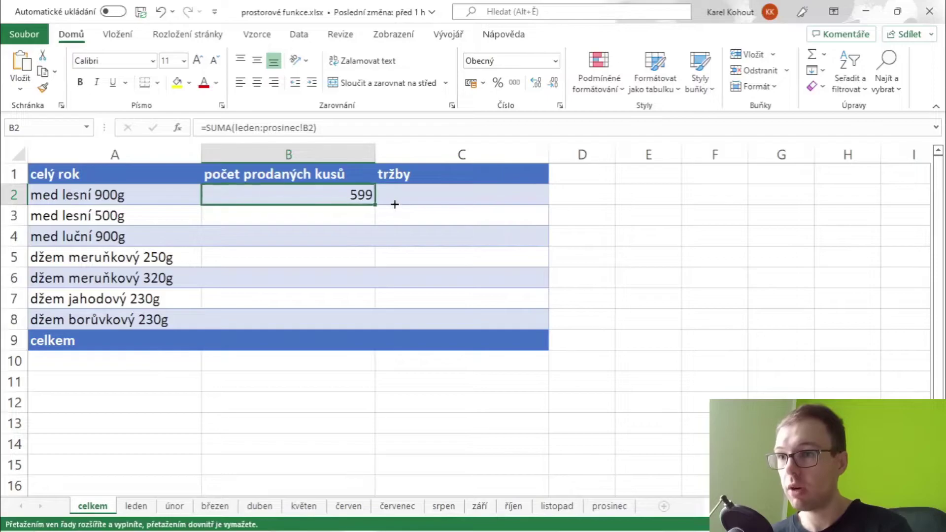
Copy the B2 formula to C2 and down to row 9 without formatting, giving 4638 and 6430
drag(374, 206, 550, 205)
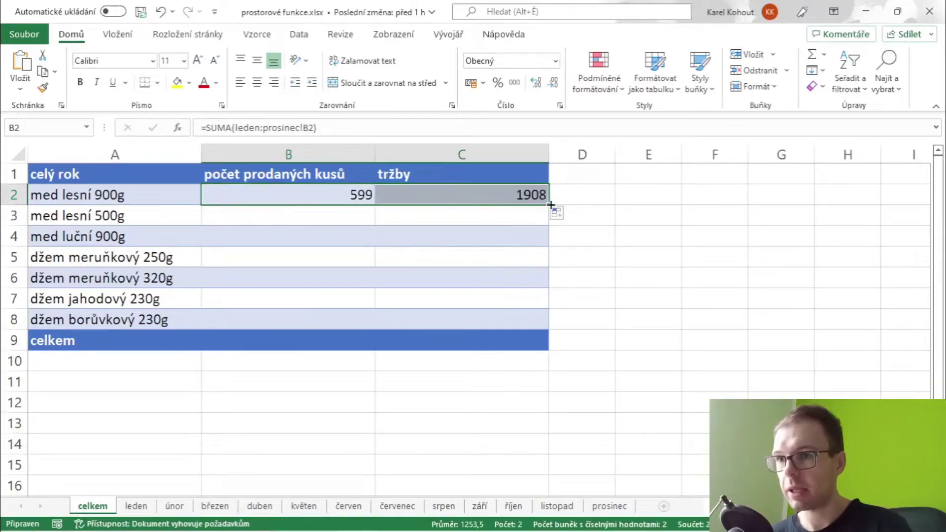
drag(551, 205, 551, 350)
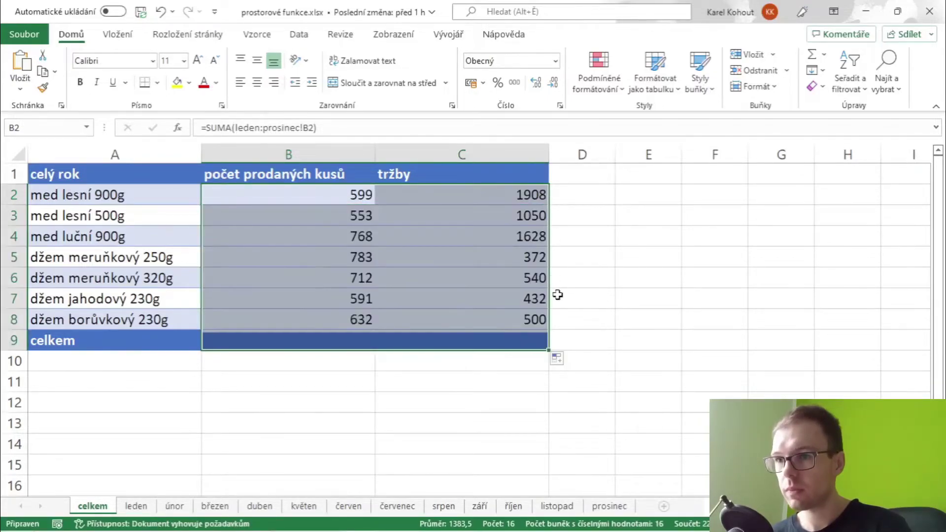
click(557, 359)
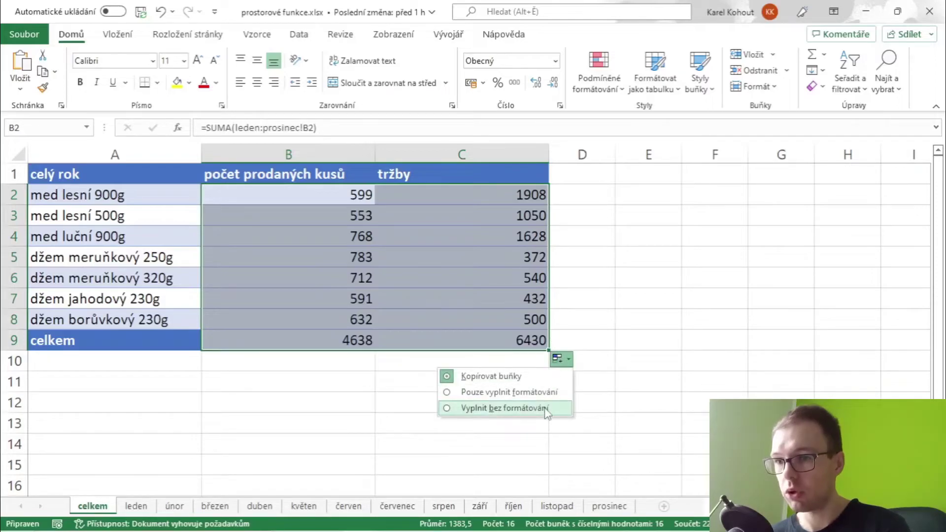
click(505, 407)
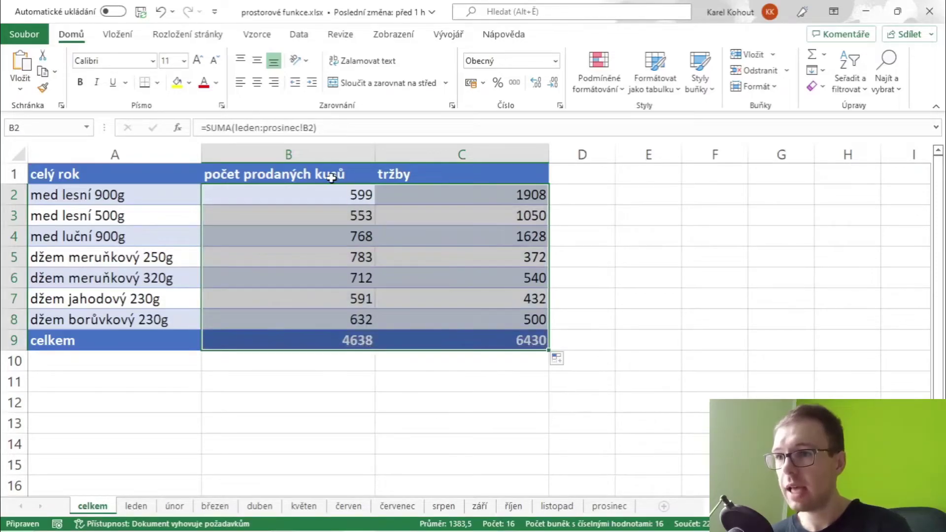
click(328, 200)
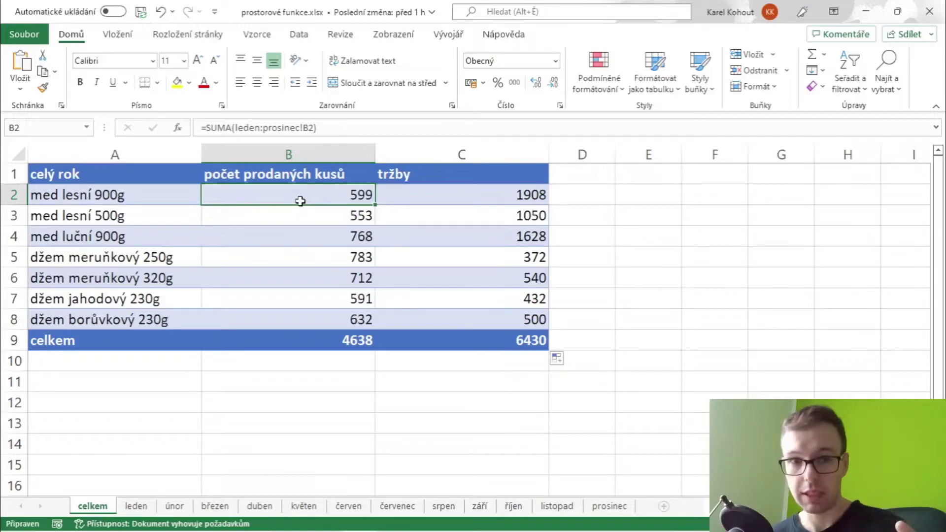
Move únor ahead of celkem, check the reduced totals, then put únor back after leden
click(177, 508)
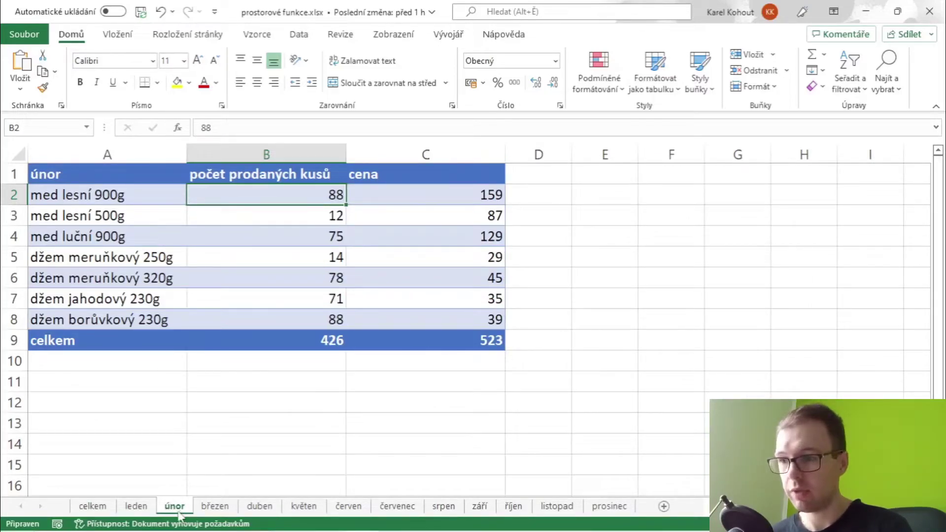
drag(178, 514, 90, 518)
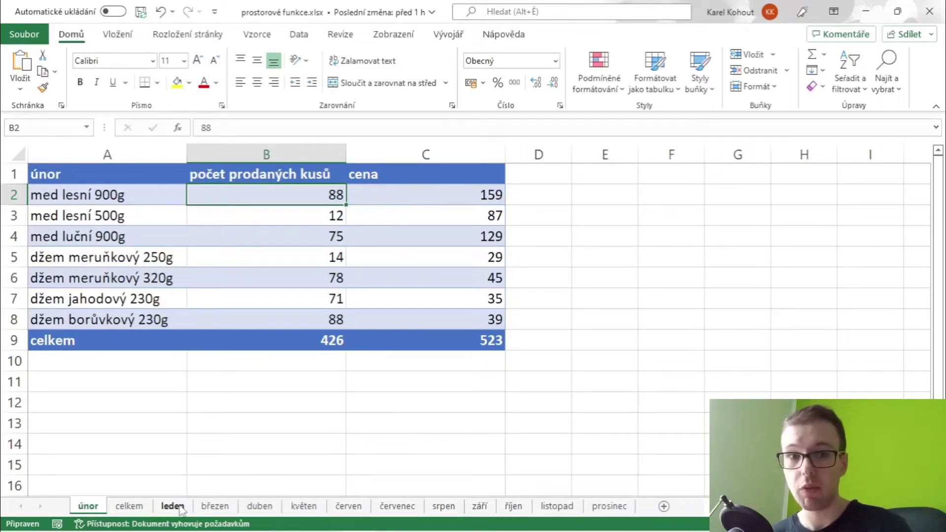
click(129, 506)
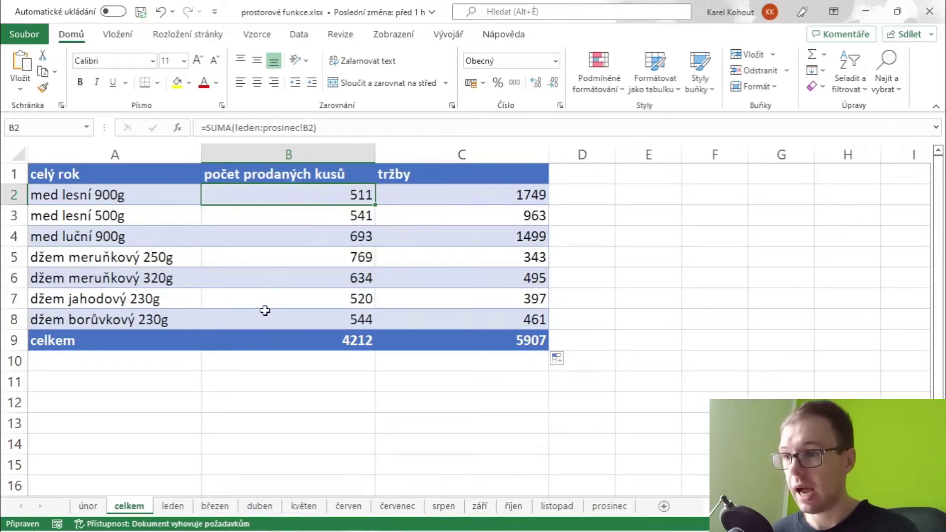
click(89, 506)
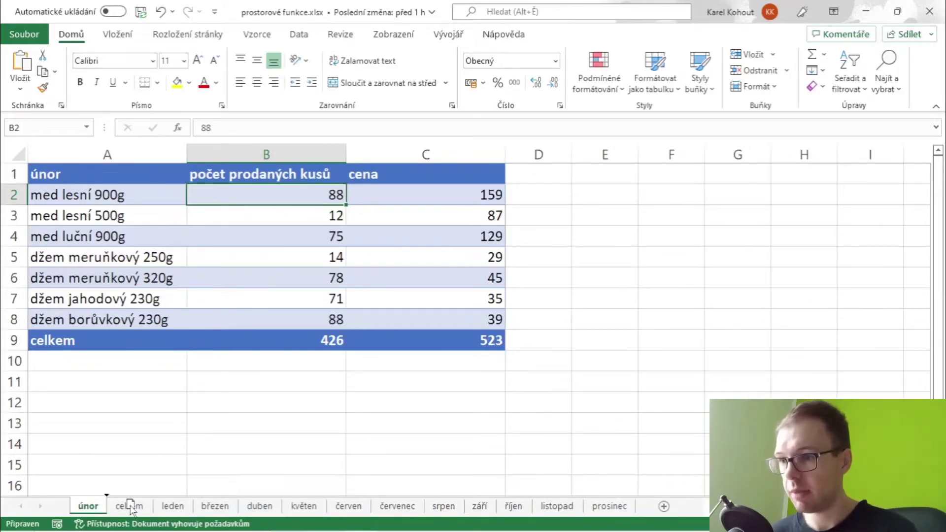
drag(90, 508, 193, 507)
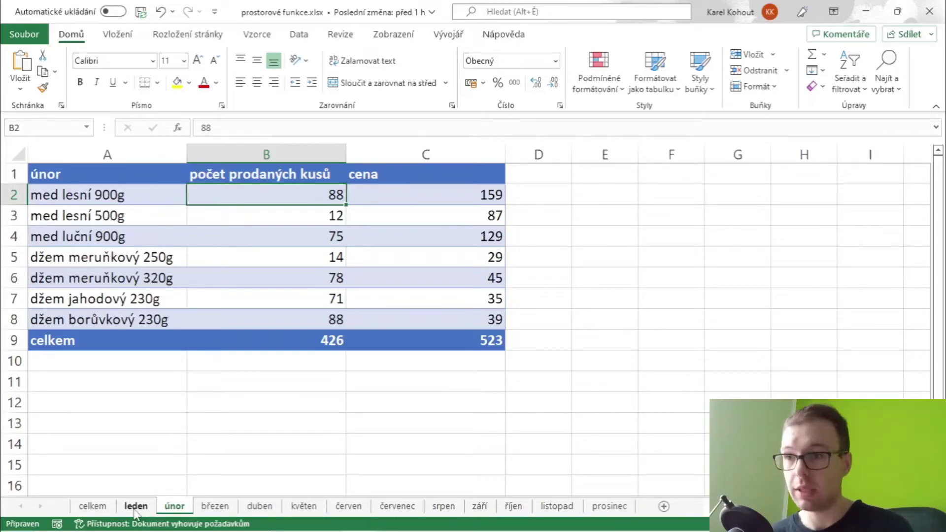
Lock the workbook structure via Revize > Zamknout sešit with no password
click(341, 34)
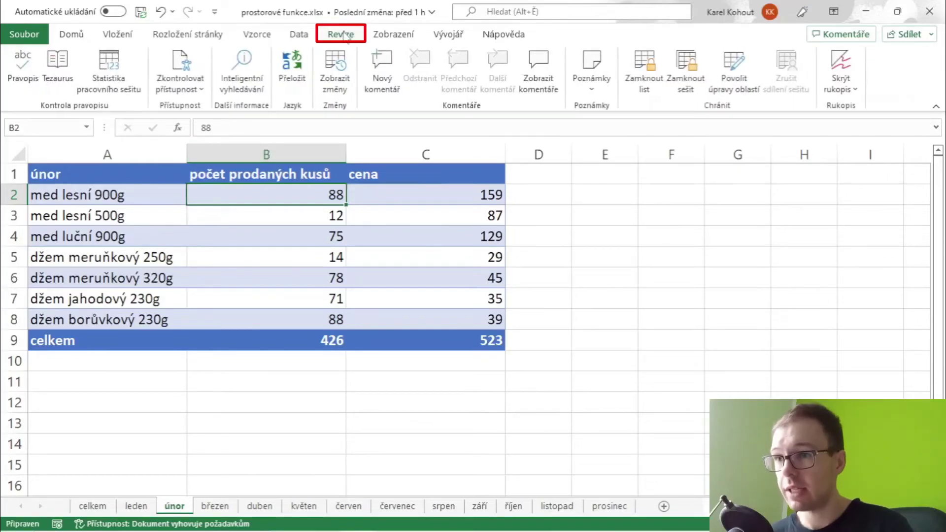
click(686, 84)
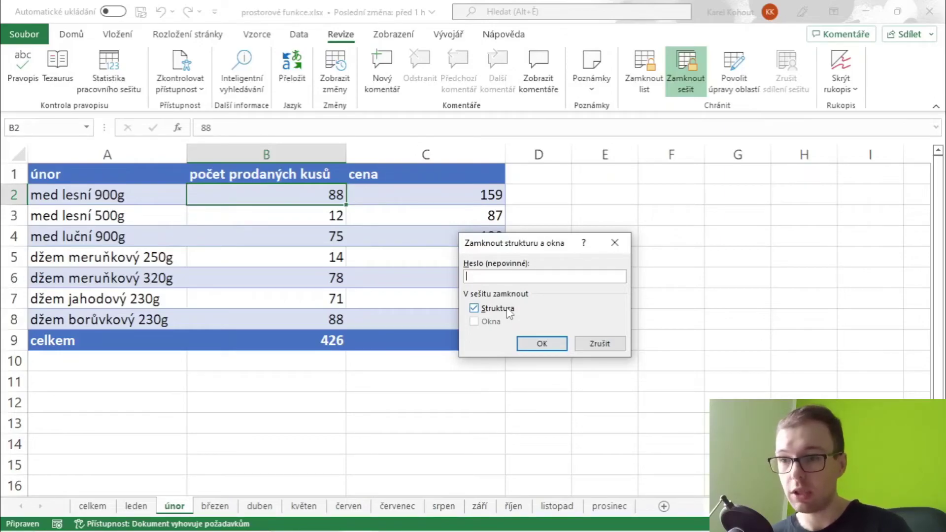
click(561, 346)
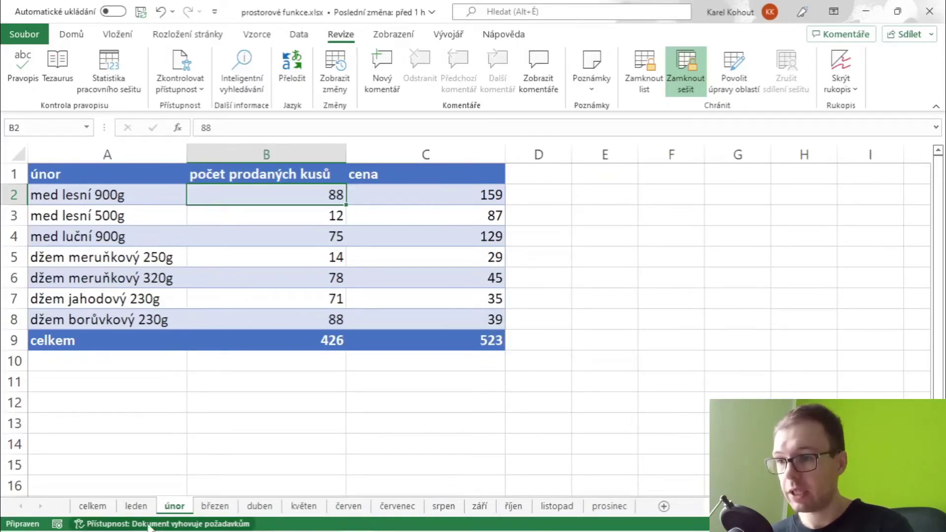
Test the lock by trying to move the únor tab and viewing its disabled sheet menu
mouse_move(174, 506)
mouse_down()
mouse_move(251, 506)
mouse_move(191, 513)
mouse_up()
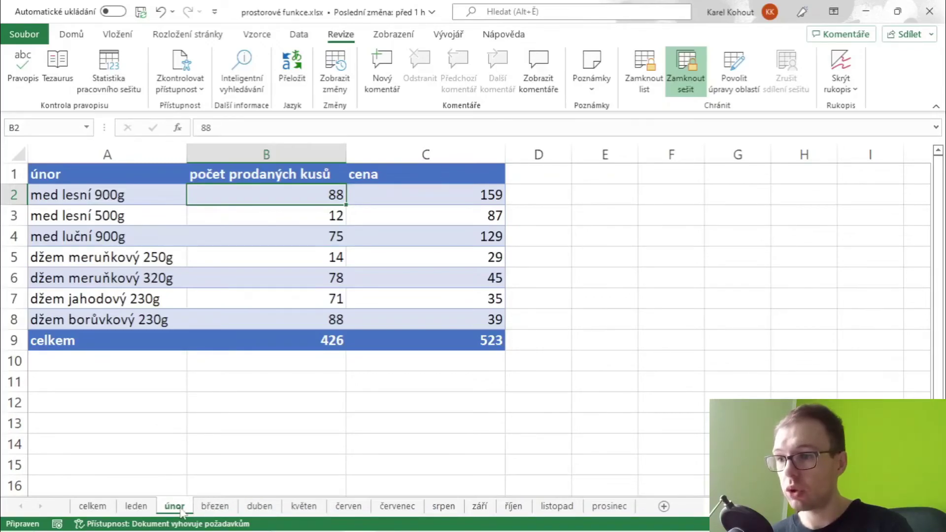
right_click(181, 513)
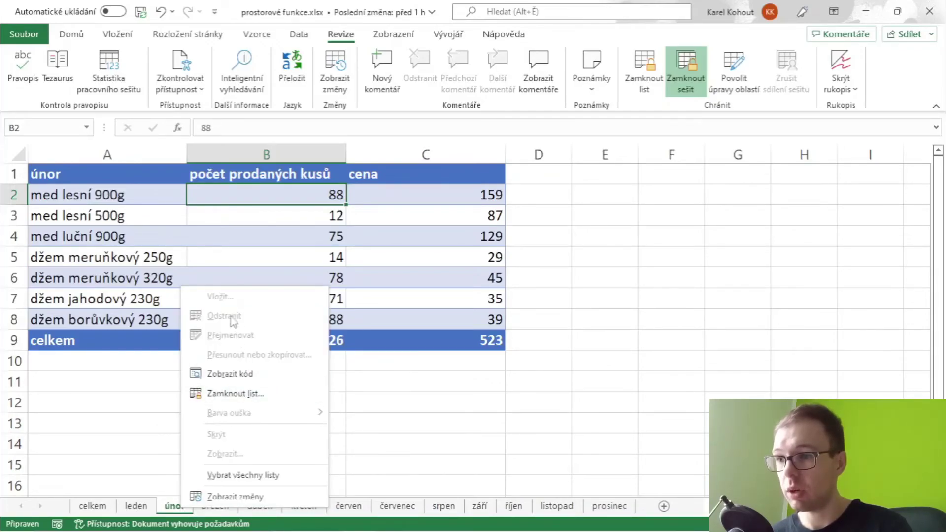
click(177, 511)
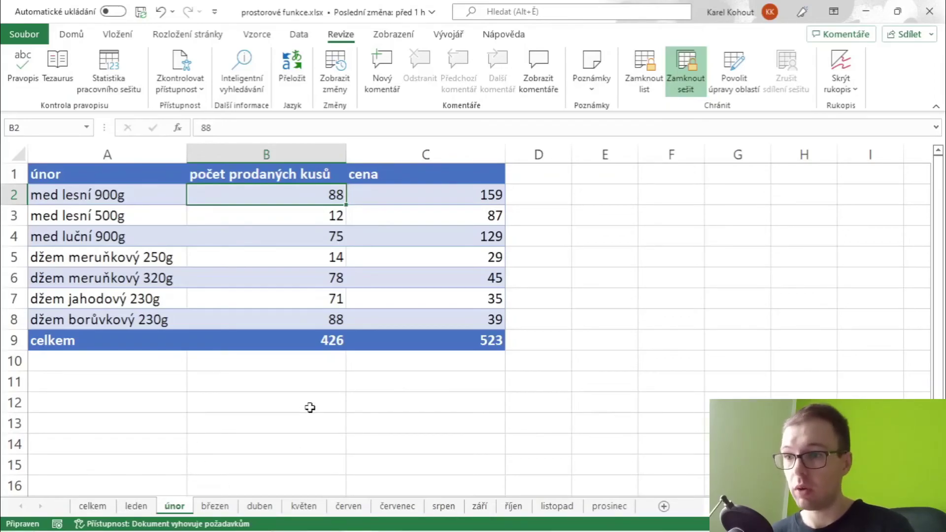
Enter hkjh in cell B12 of the únor sheet
click(309, 408)
text(hkjh)
key(Return)
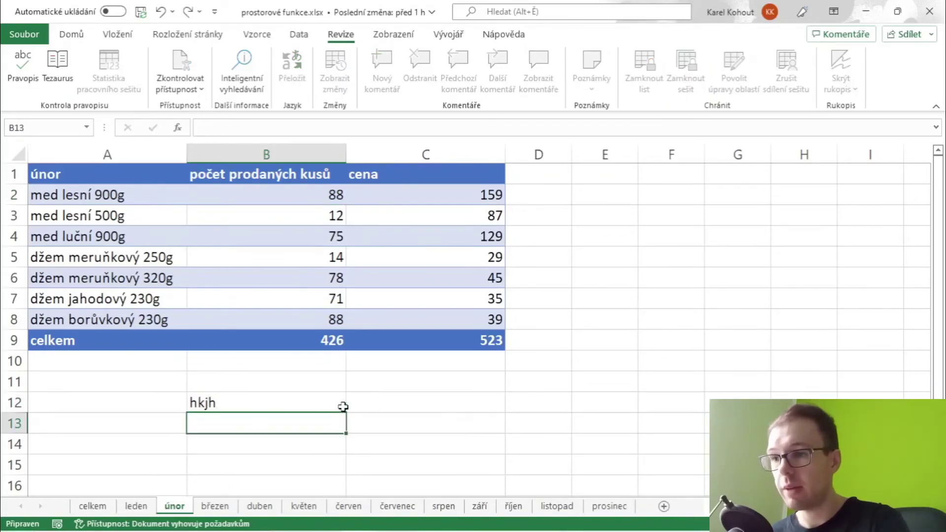
Give B12 a yellow fill and red font colour
click(340, 404)
click(71, 34)
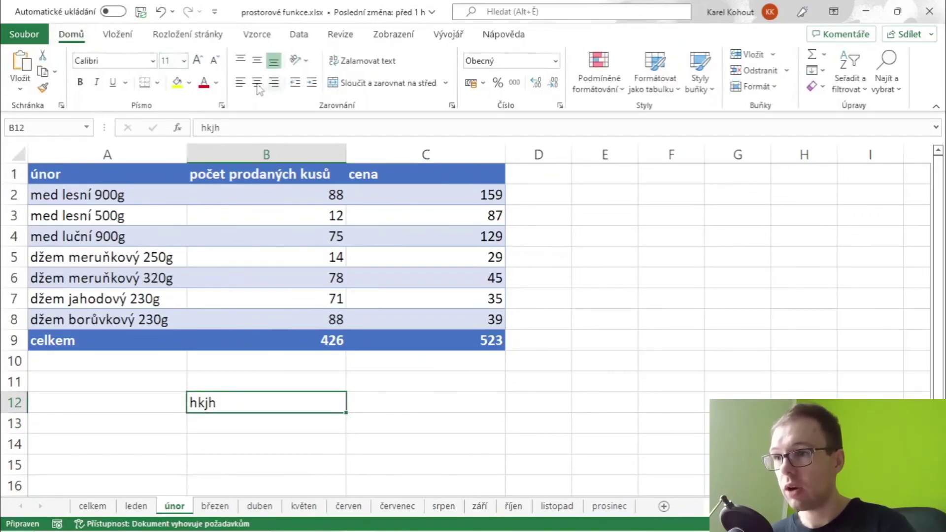
click(177, 83)
click(204, 85)
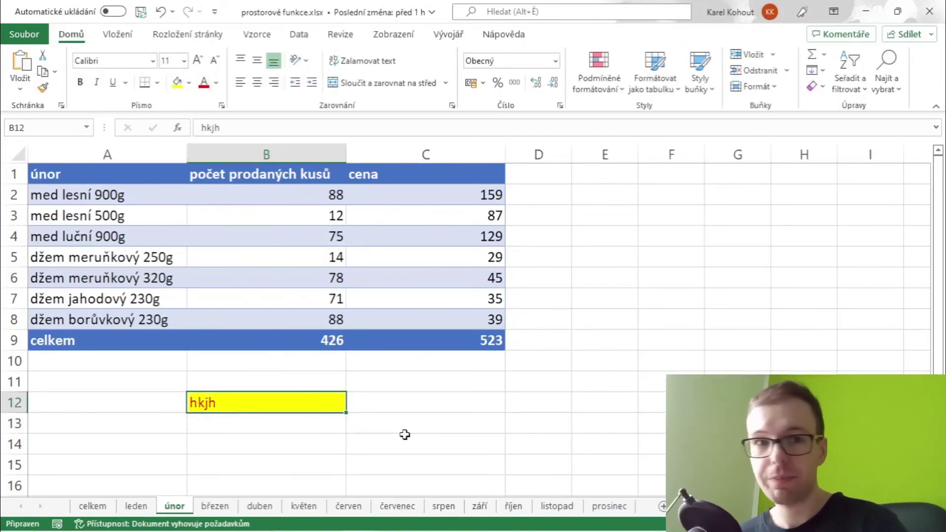